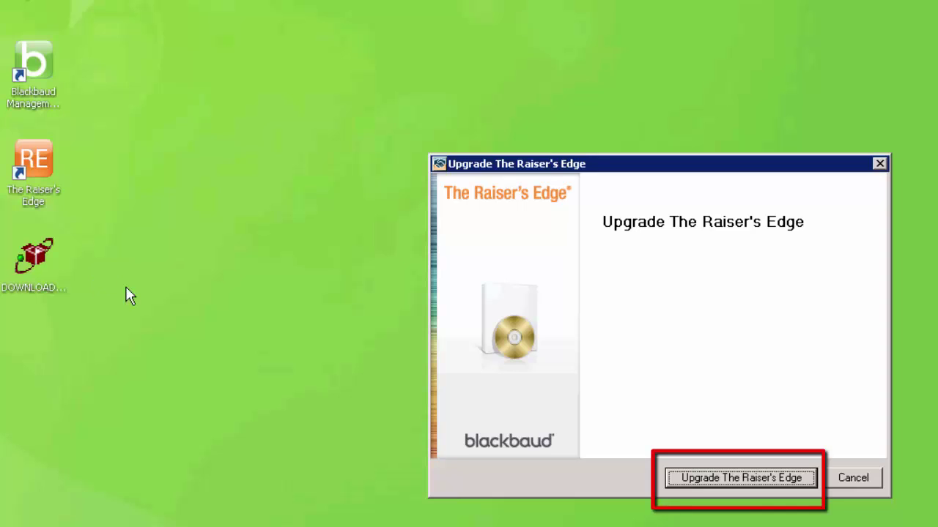
# Run the Raiser's Edge upgrade on the server until the patch reports successful installation
pyautogui.click(771, 480)
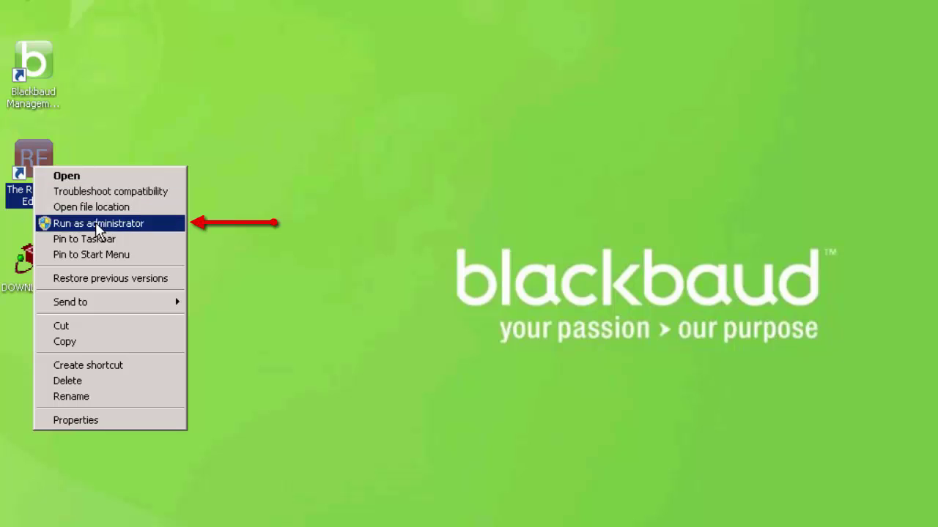
# Launch The Raiser's Edge as administrator and choose The Raiser's Edge Sample Database
pyautogui.click(96, 223)
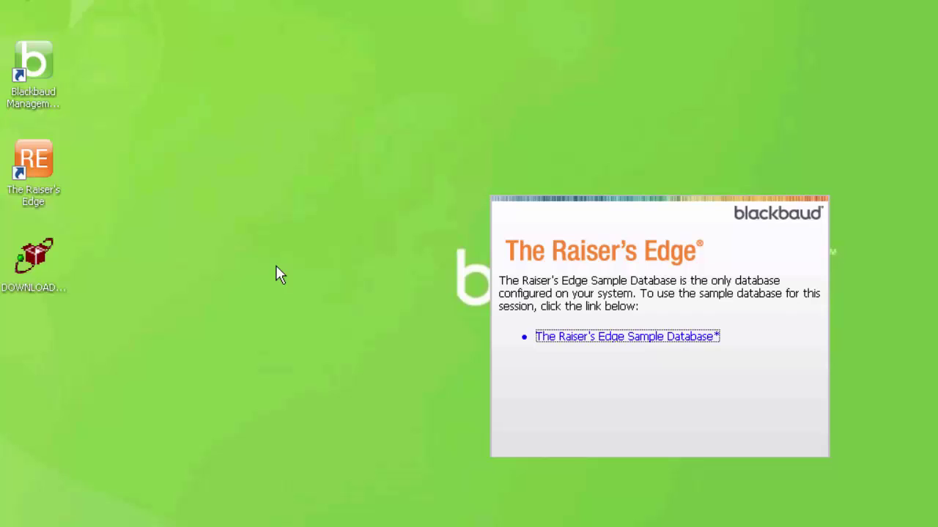
pyautogui.click(607, 338)
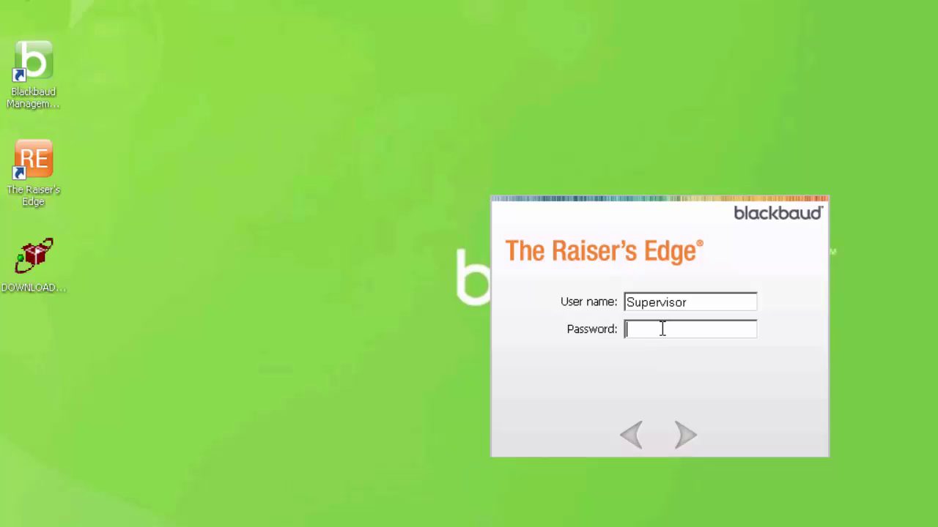
pyautogui.press('Return')
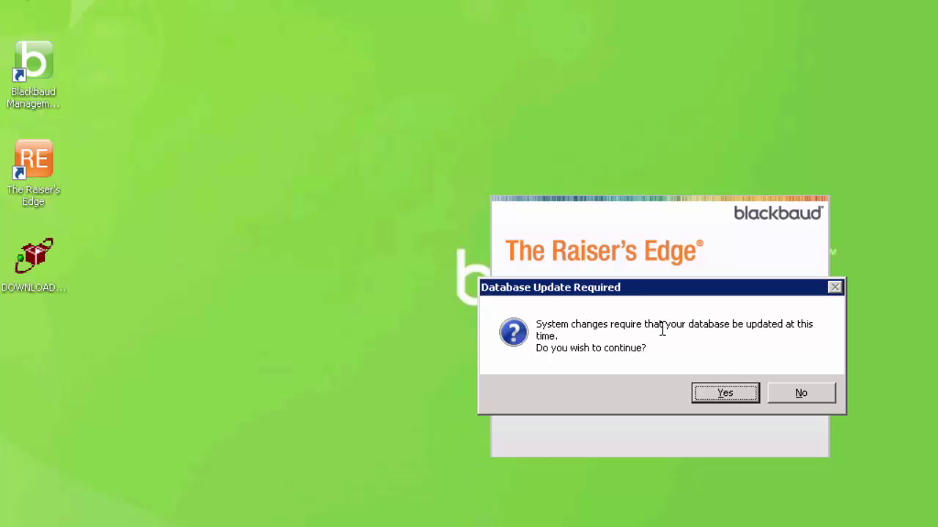
pyautogui.click(710, 396)
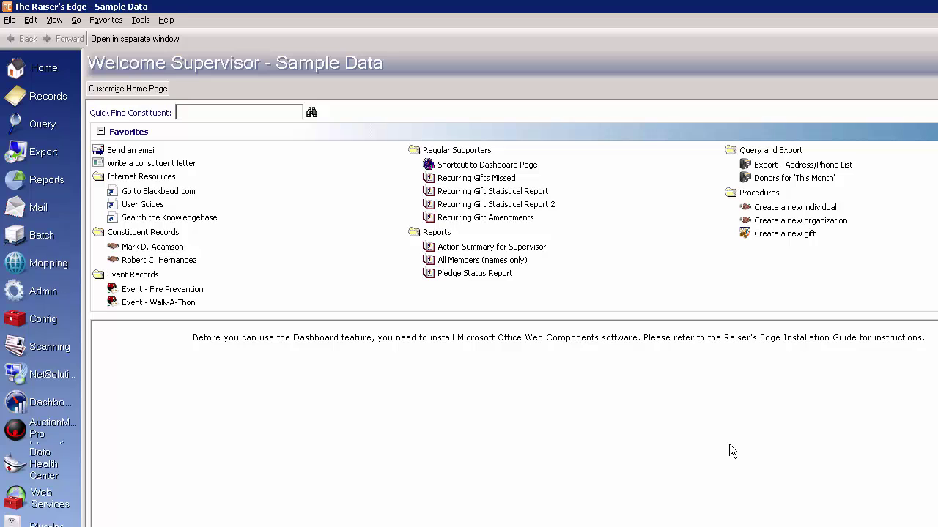
# Show the File menu's Exit and Exit and Sign Out options
pyautogui.click(10, 19)
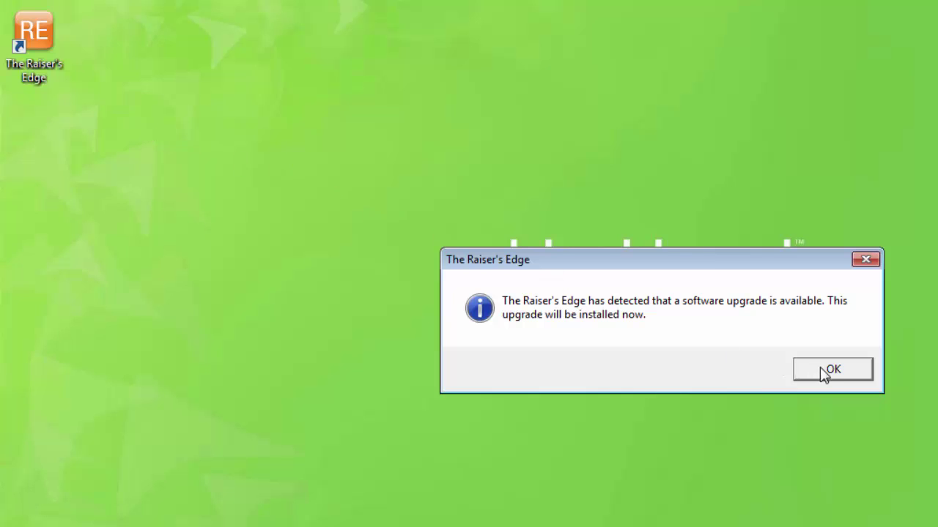
# Acknowledge the workstation's software upgrade notice and start the Raiser's Edge upgrade
pyautogui.click(823, 369)
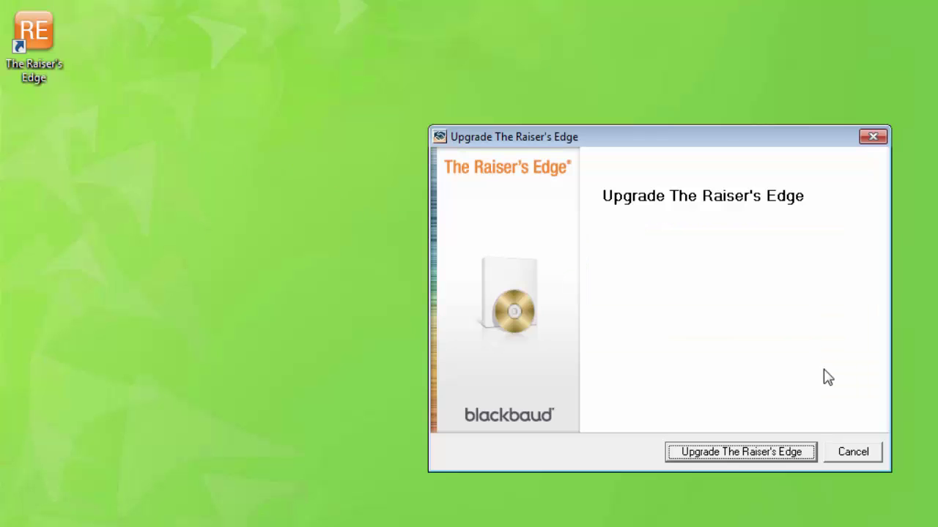
pyautogui.click(770, 454)
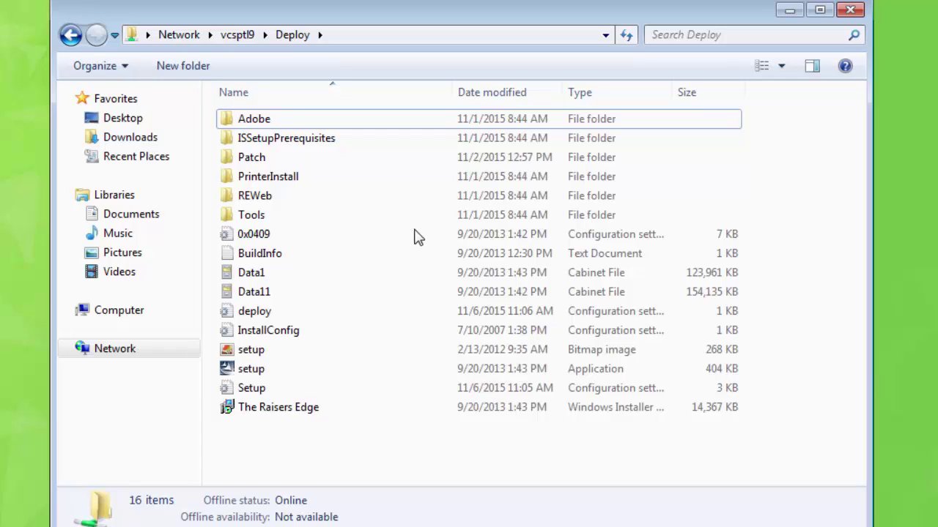
# Run BBPatch from the Deploy share's Patch folder and confirm the successful patch install
pyautogui.doubleClick(250, 156)
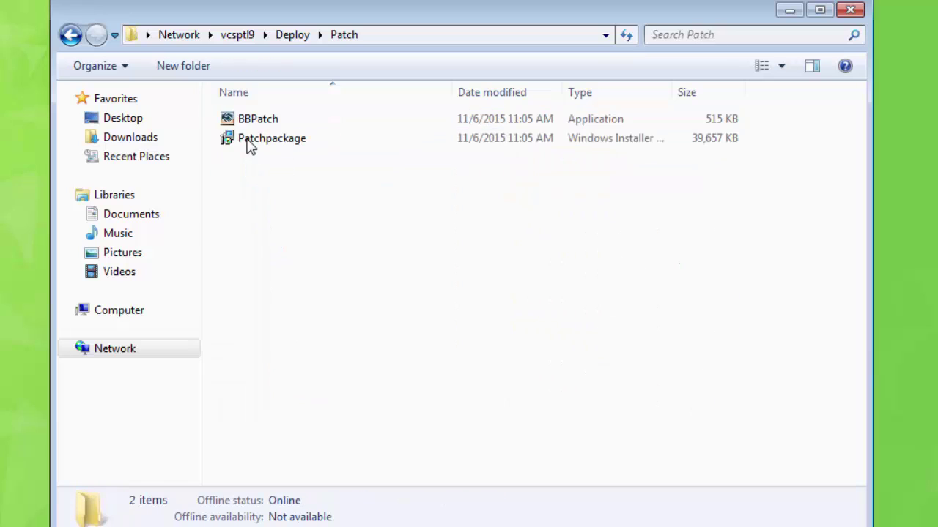
pyautogui.doubleClick(234, 122)
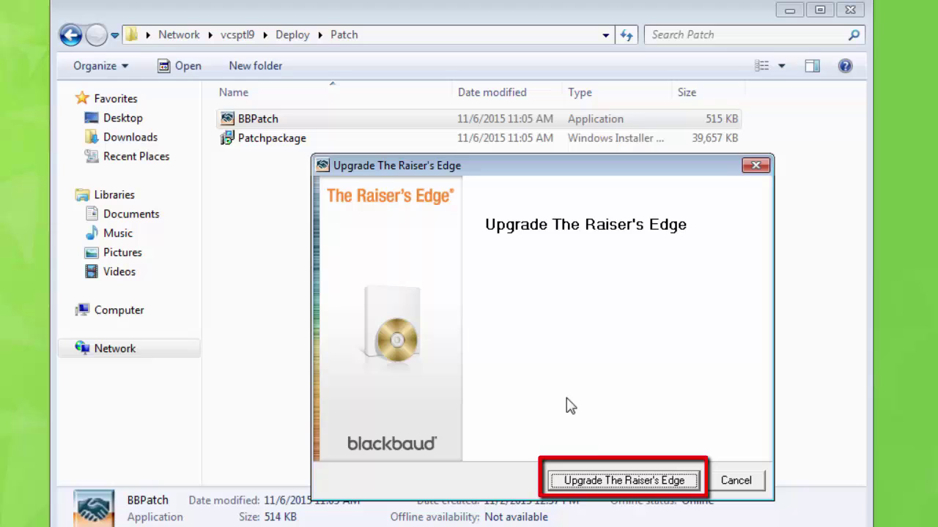
pyautogui.click(646, 485)
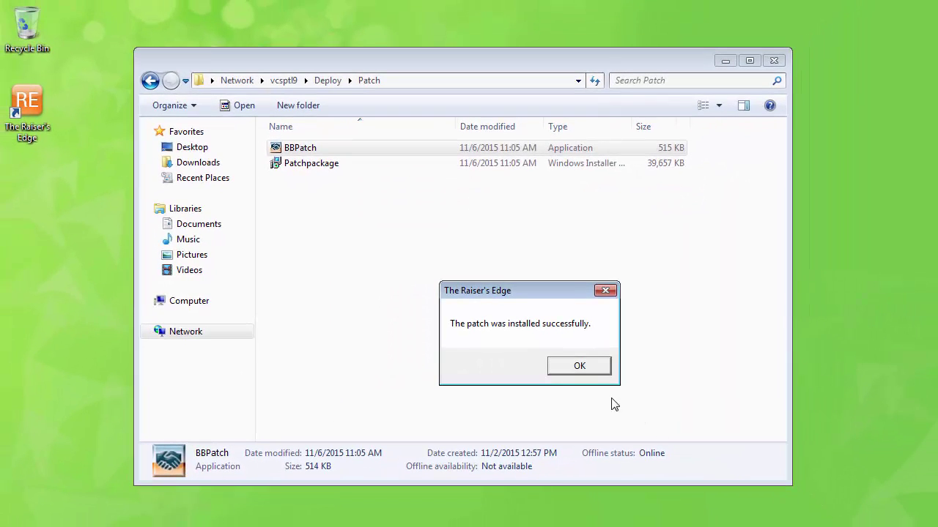
pyautogui.click(571, 368)
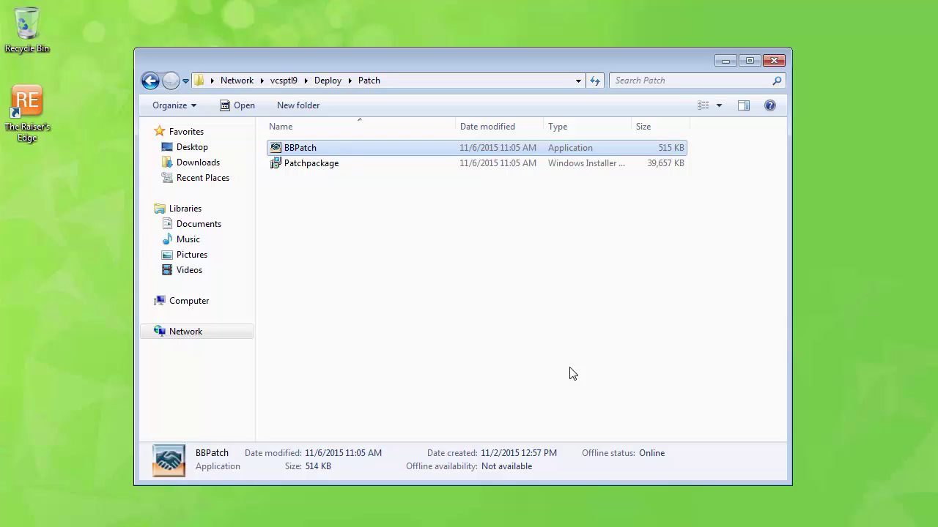
pyautogui.click(772, 60)
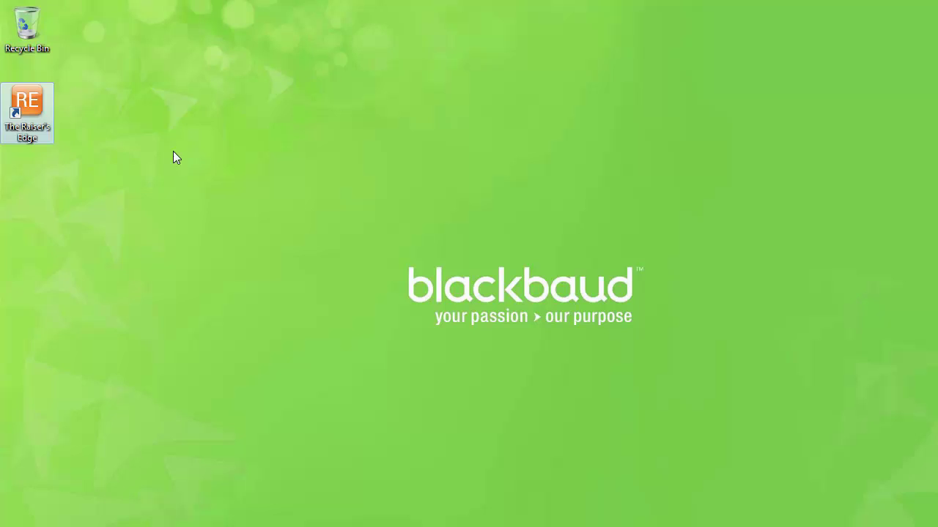
pyautogui.rightClick(34, 110)
pyautogui.click(73, 163)
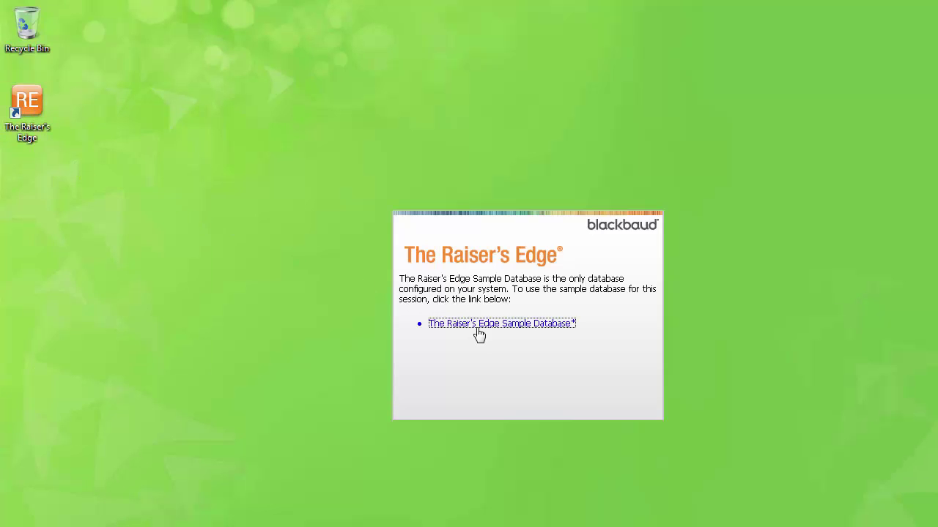
pyautogui.click(494, 324)
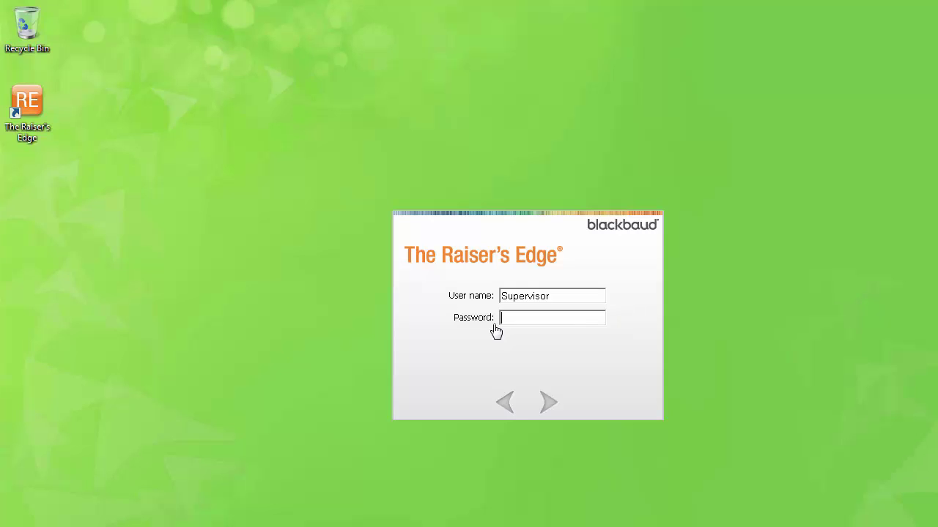
pyautogui.write('admi')
pyautogui.write('n')
pyautogui.press('Return')
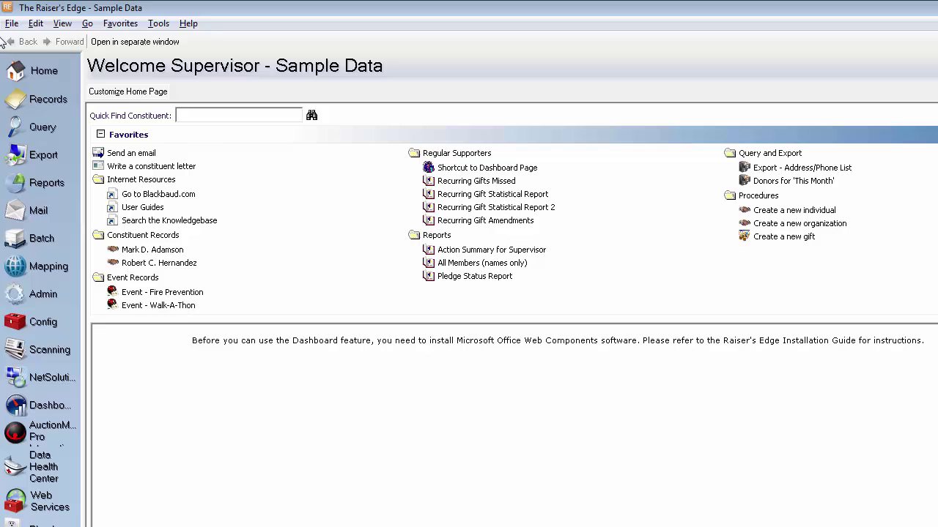